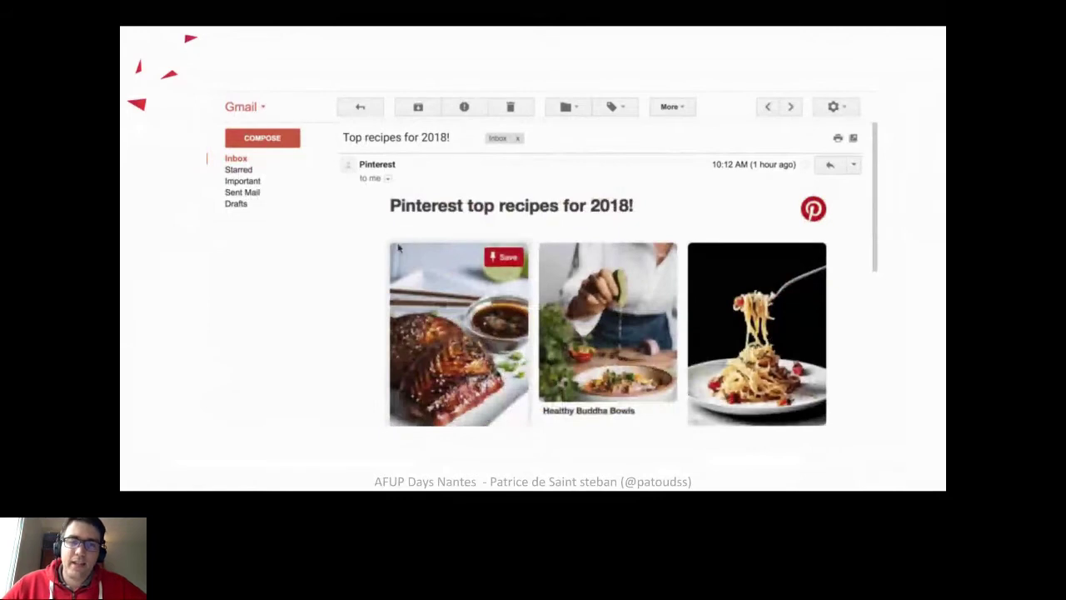
Step: Advance to the Démo slide (slide 16) and exit the full-screen slideshow
key(Right)
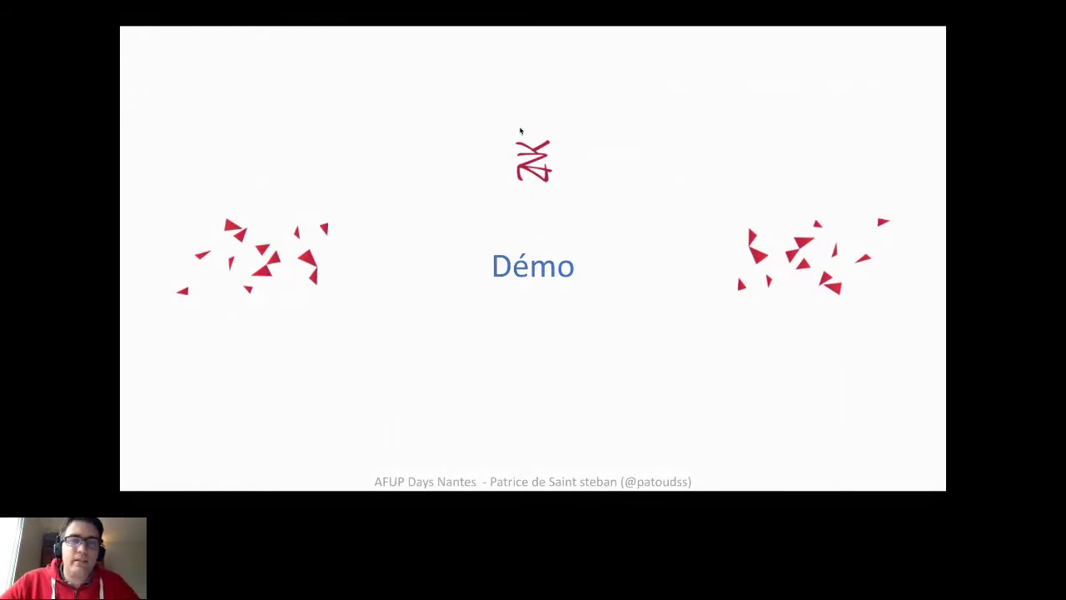
key(Escape)
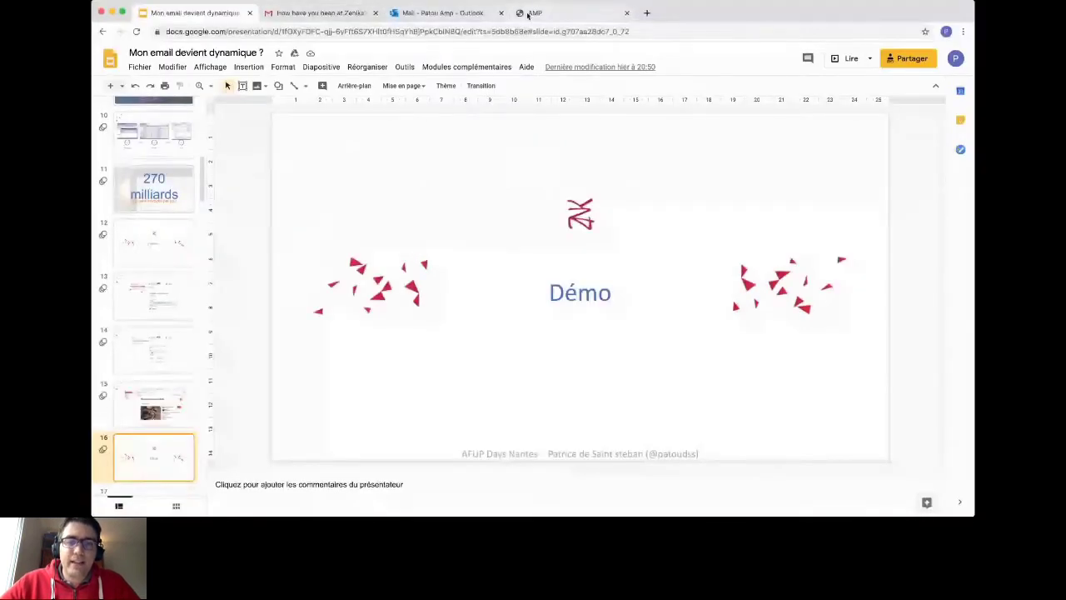
Step: Show the amp.patou.dev demo page, then switch to the Gmail survey email
click(528, 14)
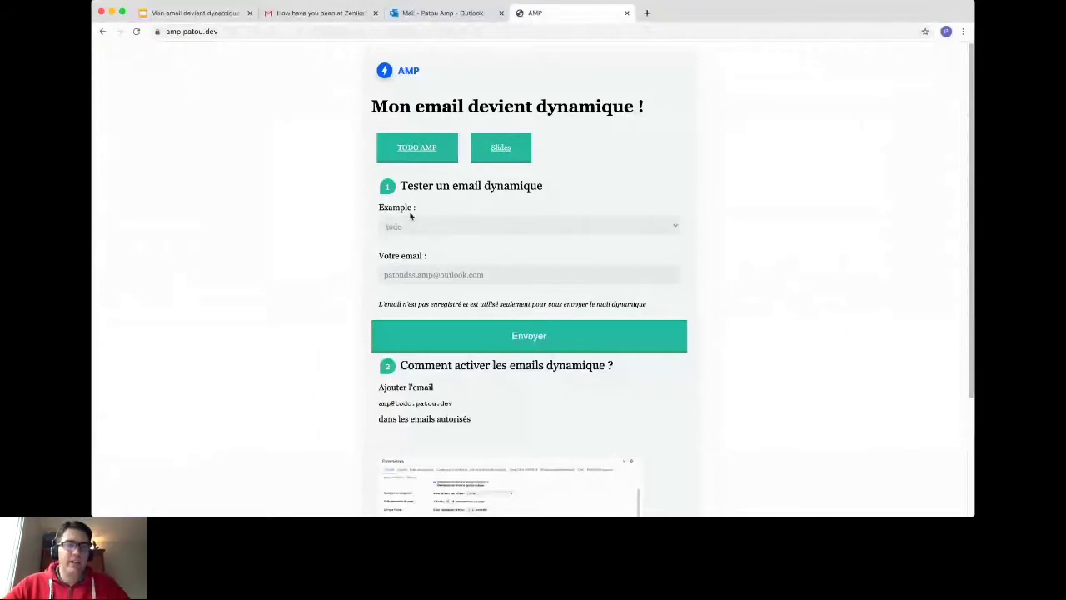
key(super+2)
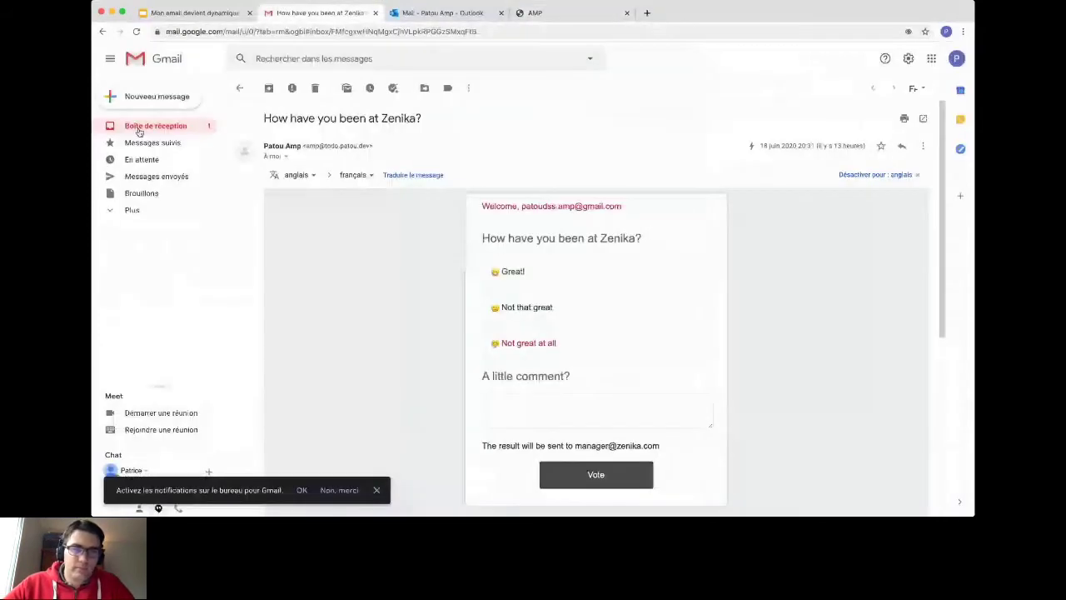
Step: Open the 'Hello from AMP' email from the Gmail inbox, then go to the todo app
click(139, 126)
click(528, 210)
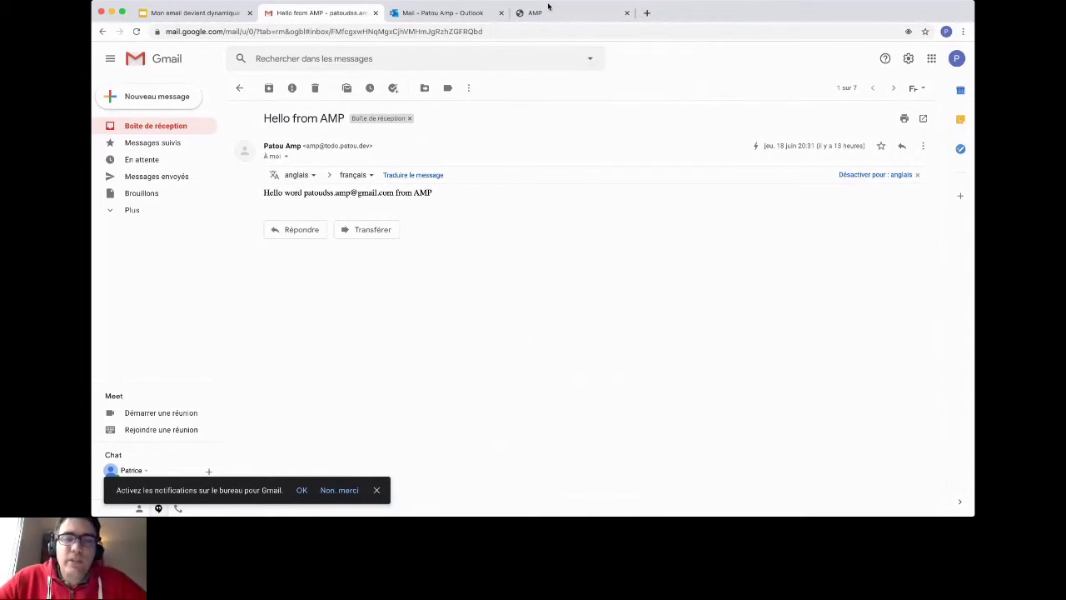
click(548, 10)
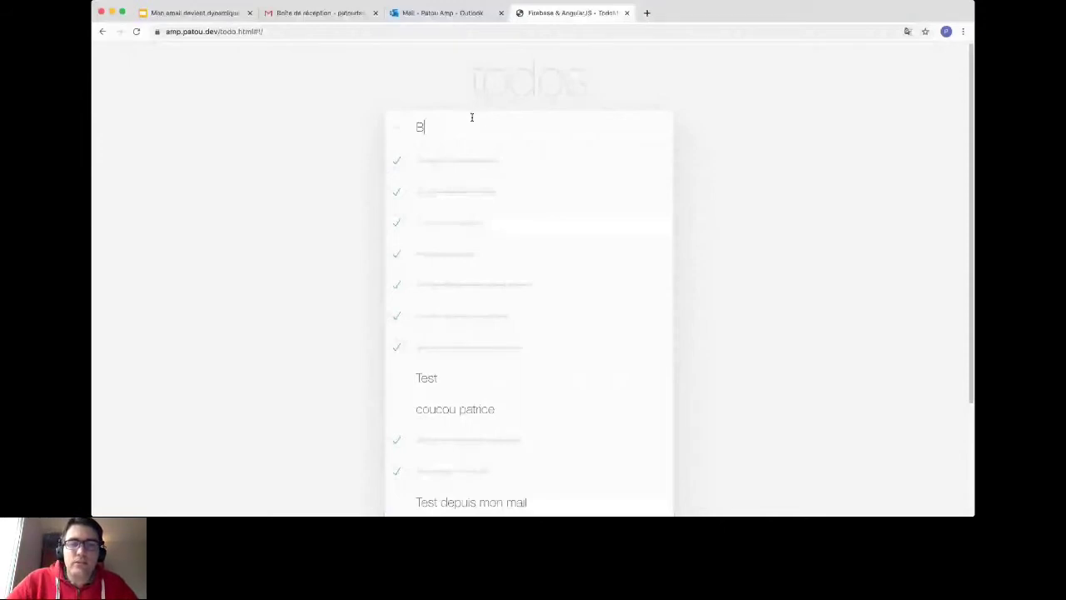
Step: Mark 'Tester depuis l'email' as not done and send the todo list to the demo Gmail address
scroll(396, 195, down, 3)
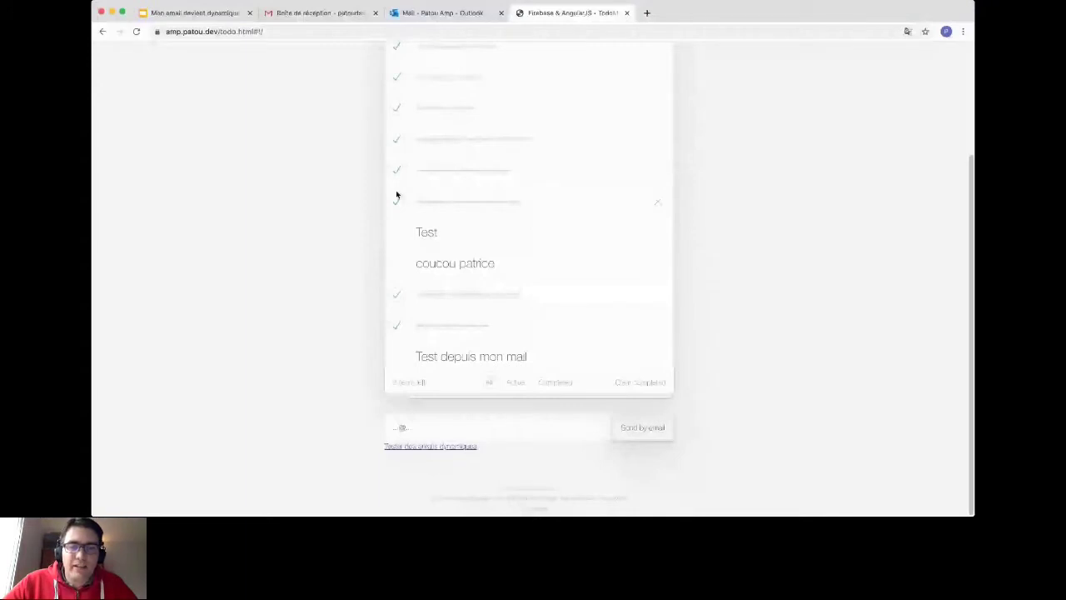
click(397, 198)
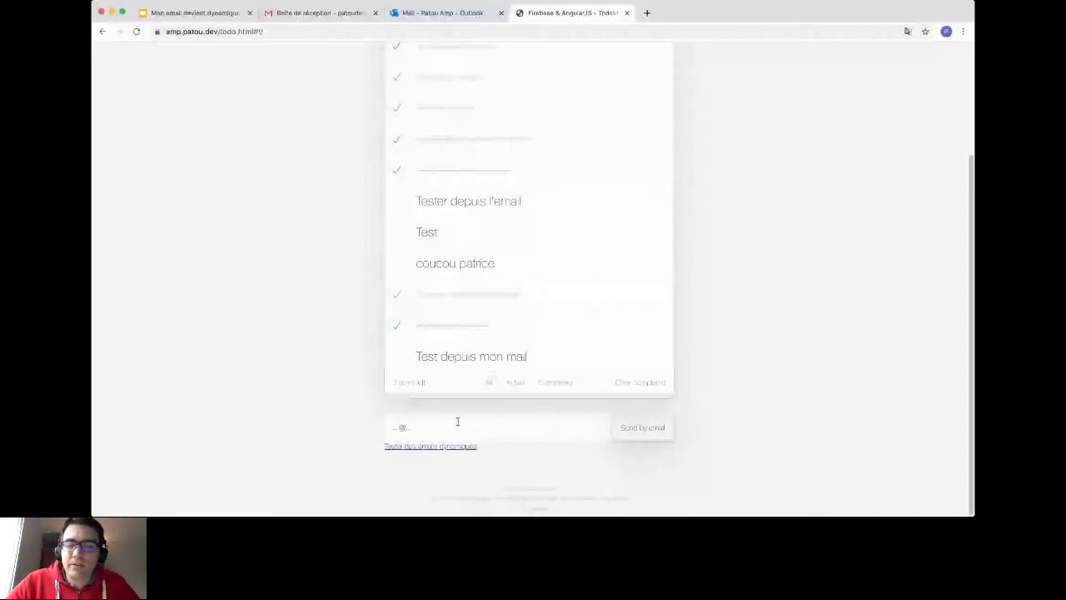
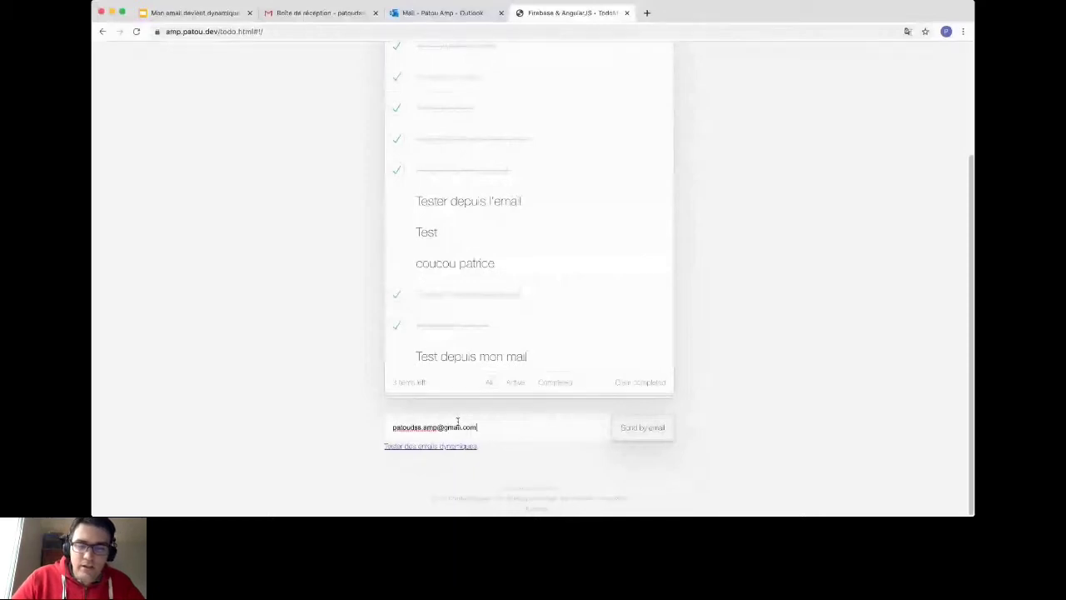
click(657, 430)
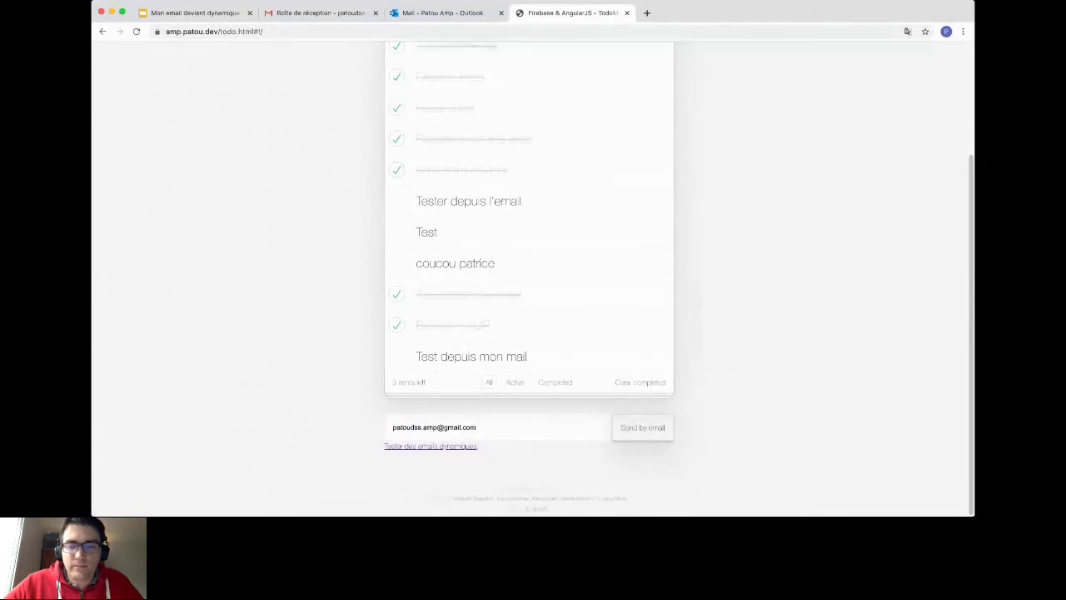
Step: Add a new 'Bonjour de l'AMP' todo item to the list
scroll(764, 155, up, 3)
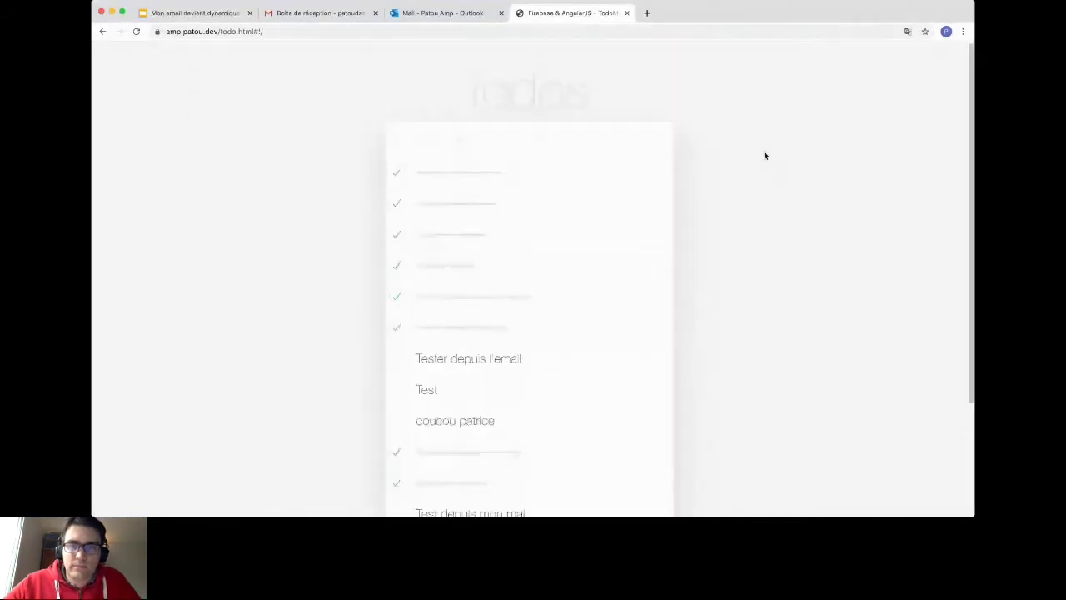
click(496, 129)
text(B)
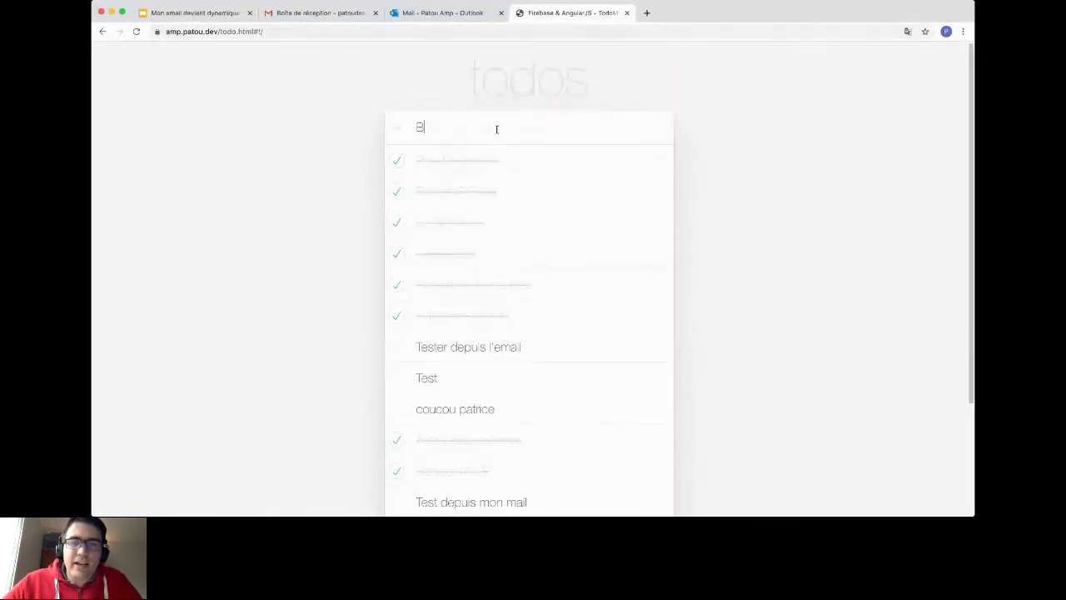
text(onjour de l)
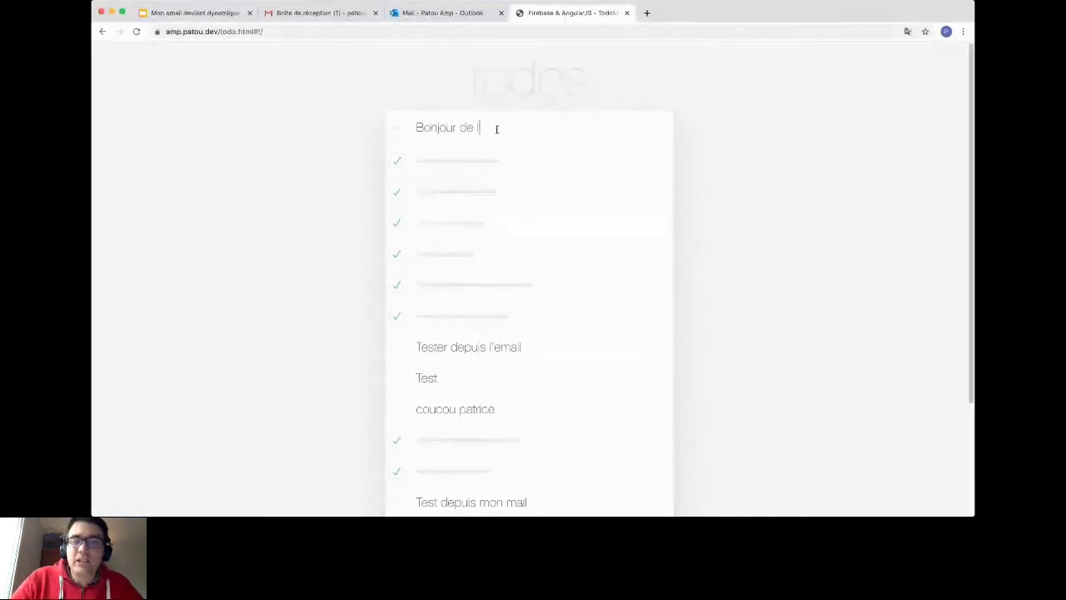
text('AMP)
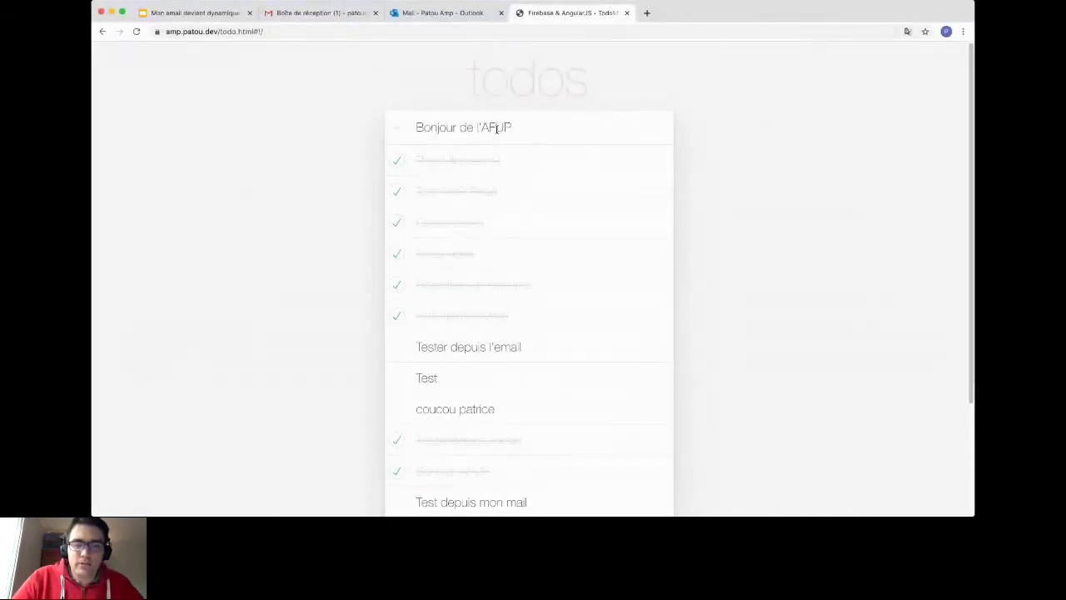
key(Return)
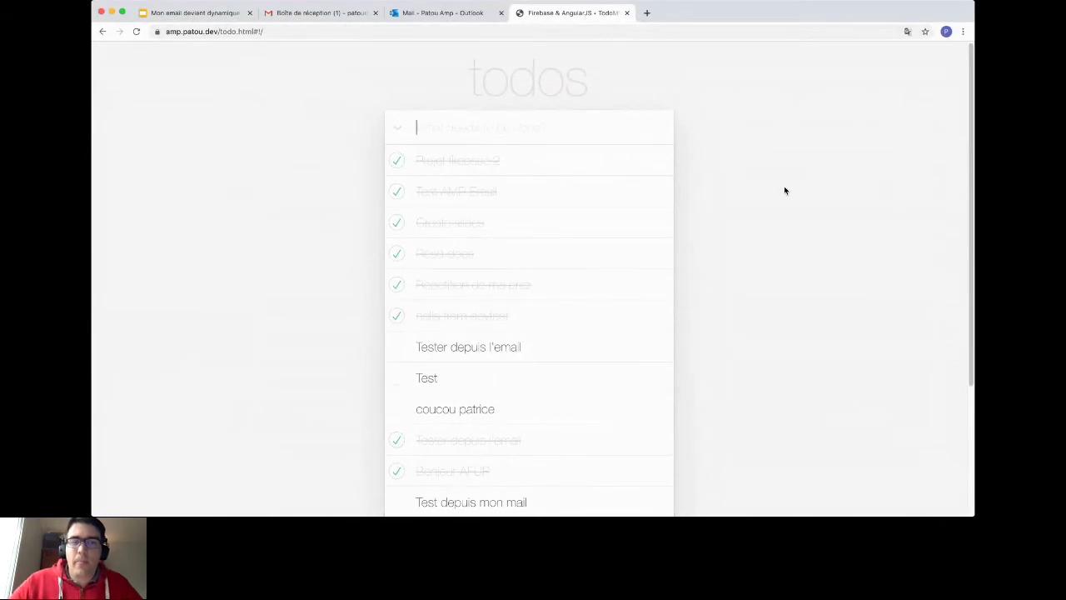
click(284, 14)
Step: Open the 'My todo list for AMP' email and add a todo from inside it
click(470, 140)
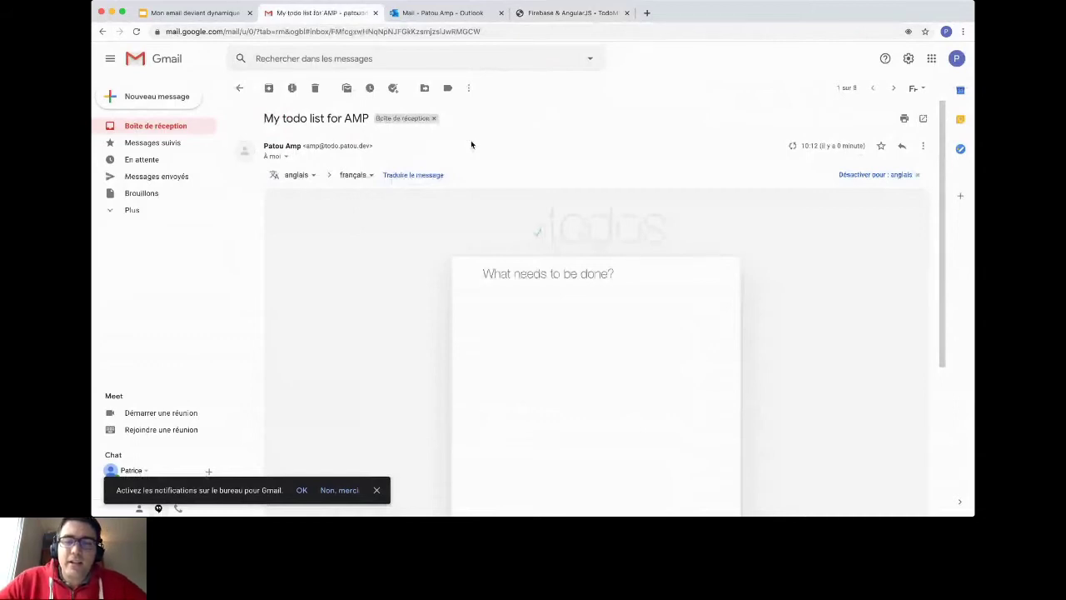
scroll(471, 145, down, 5)
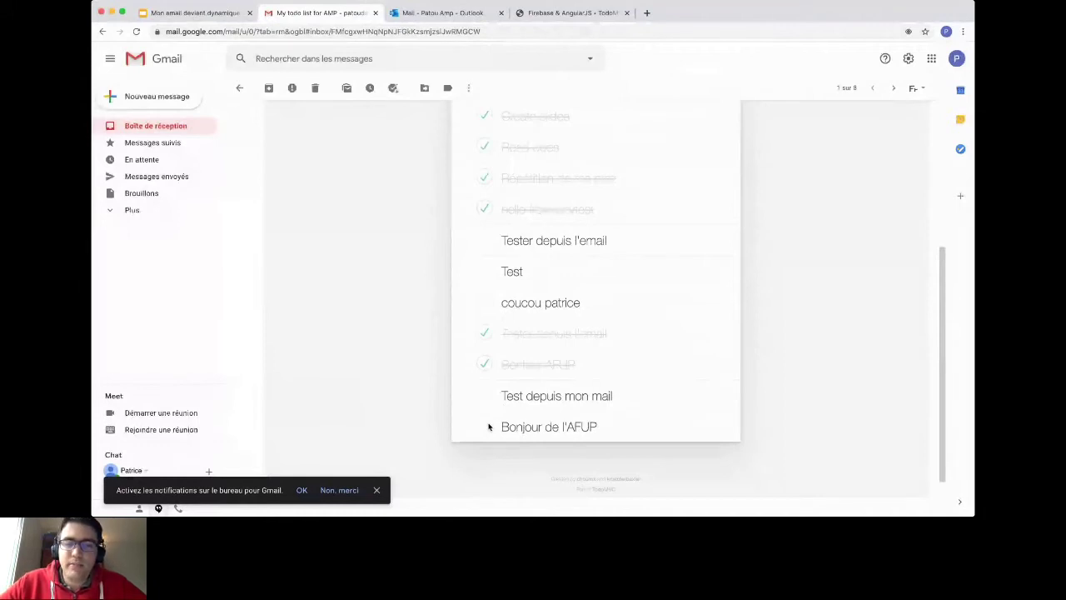
scroll(489, 426, up, 5)
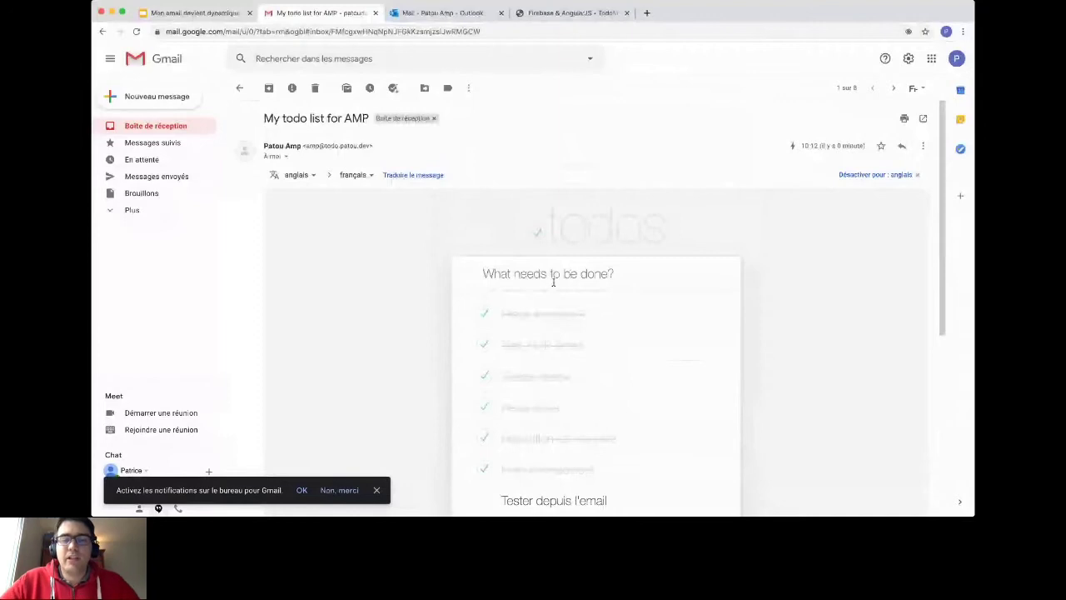
click(553, 282)
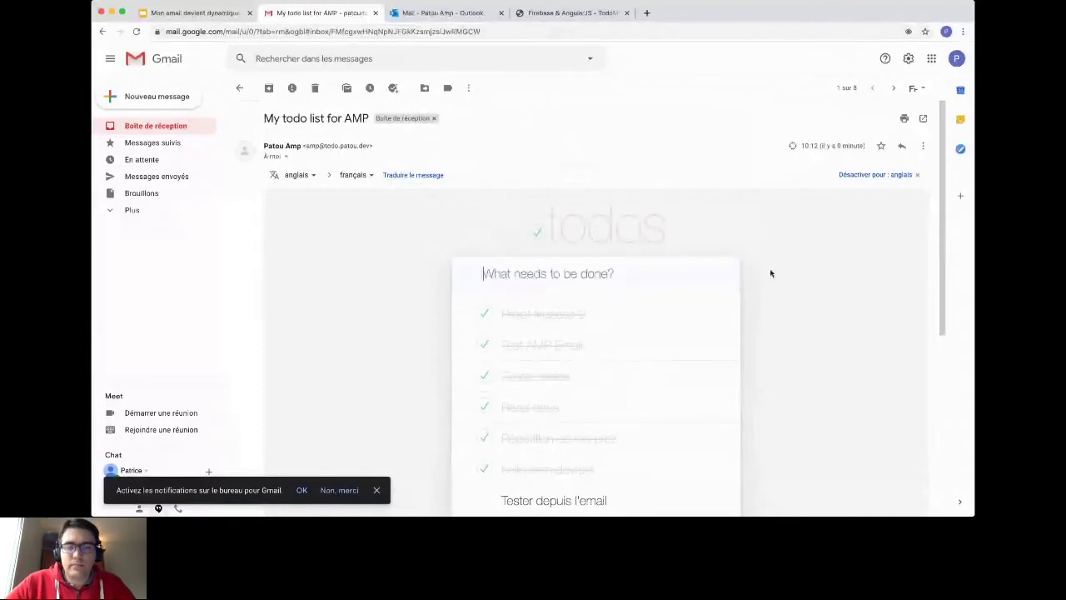
scroll(770, 273, down, 2)
scroll(770, 274, down, 5)
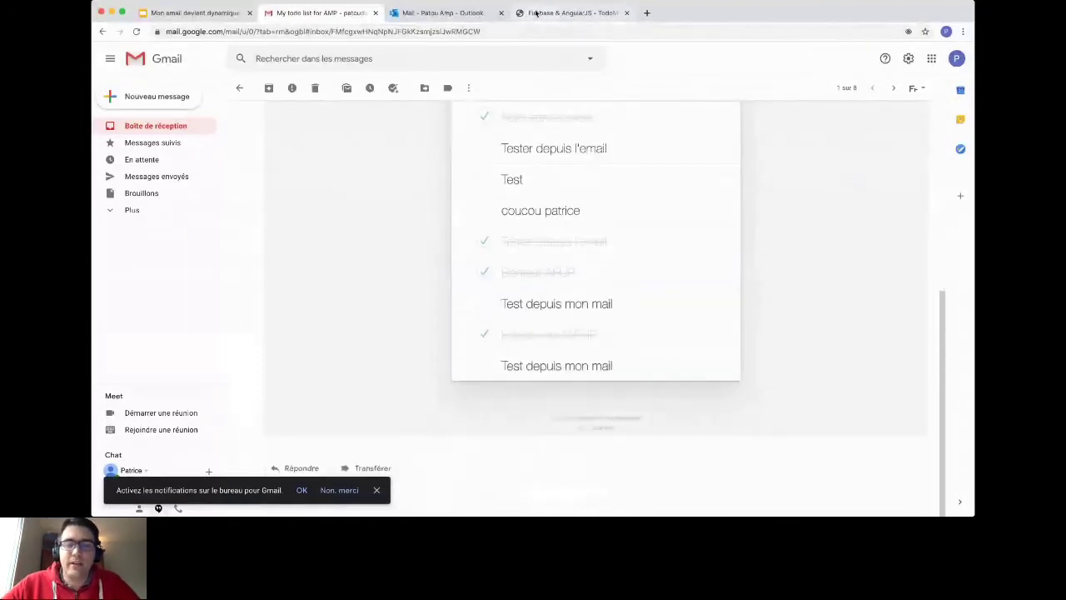
Step: Compare with the todo web app, then show Gmail's empty starred messages folder
click(550, 12)
scroll(692, 146, down, 5)
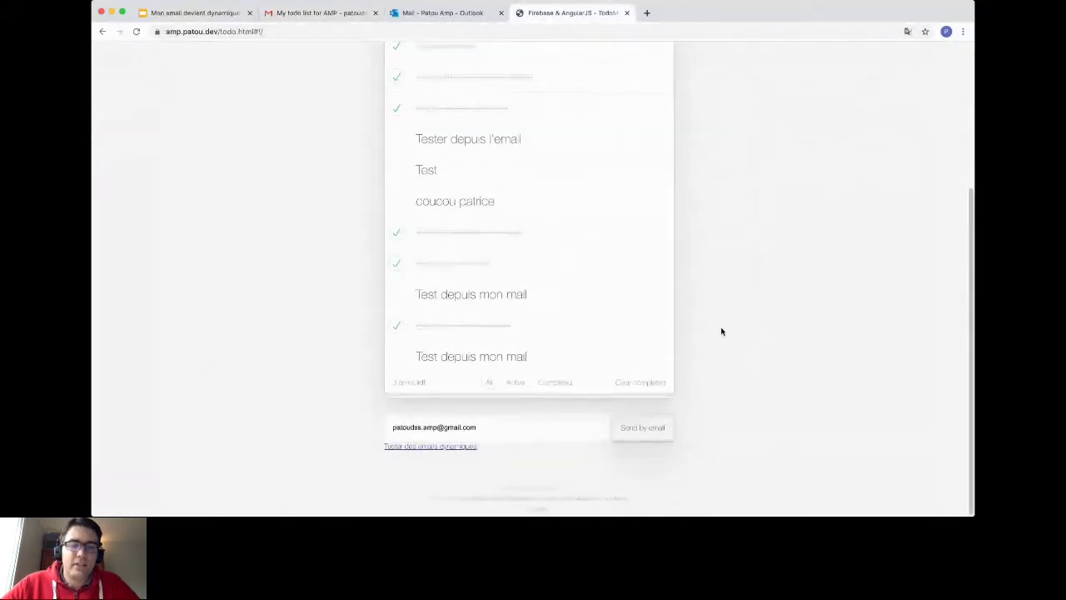
click(355, 18)
click(200, 142)
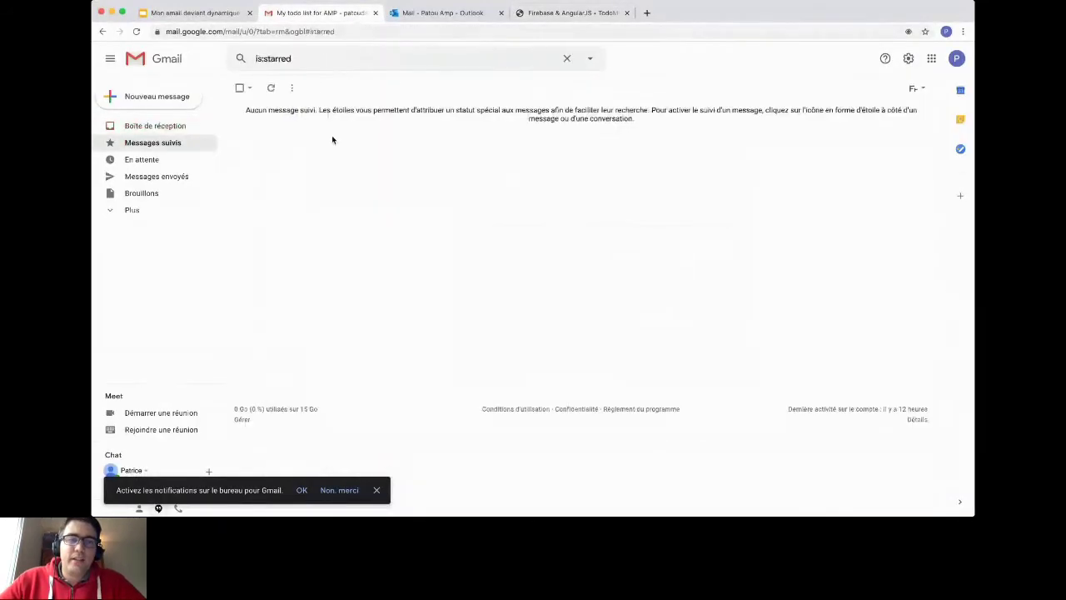
Step: Answer the 'How have you been at Zenika?' survey with Great! and comment 'Super', then switch to Outlook
click(147, 129)
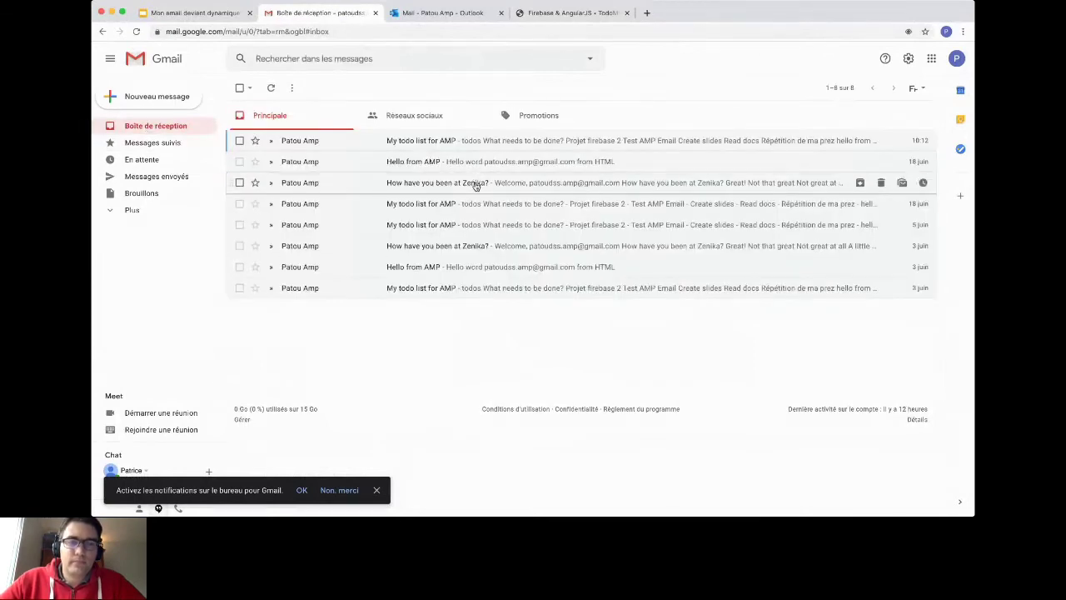
click(475, 185)
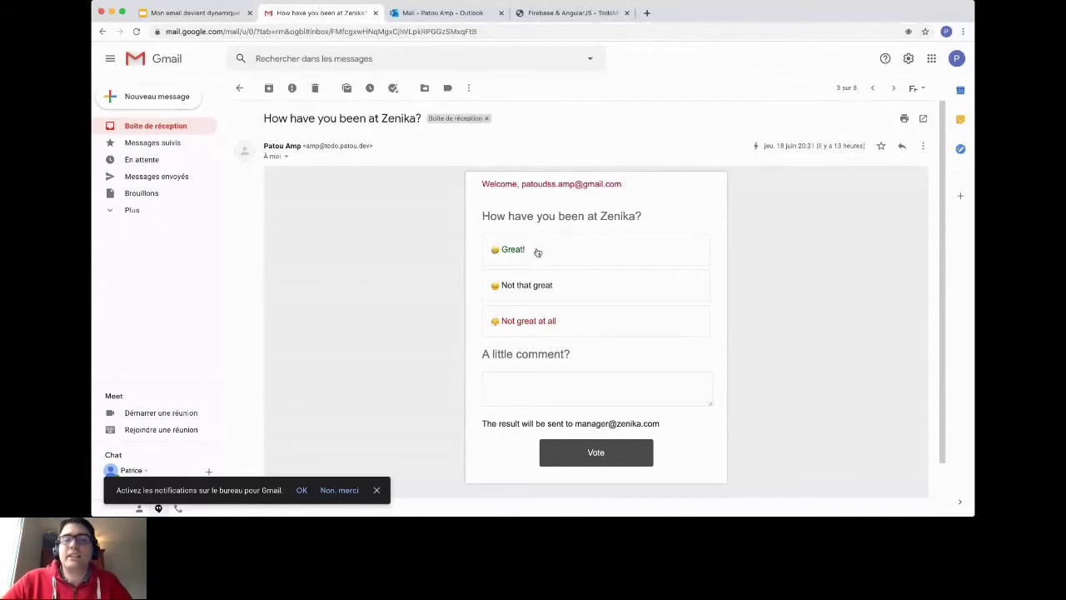
click(535, 253)
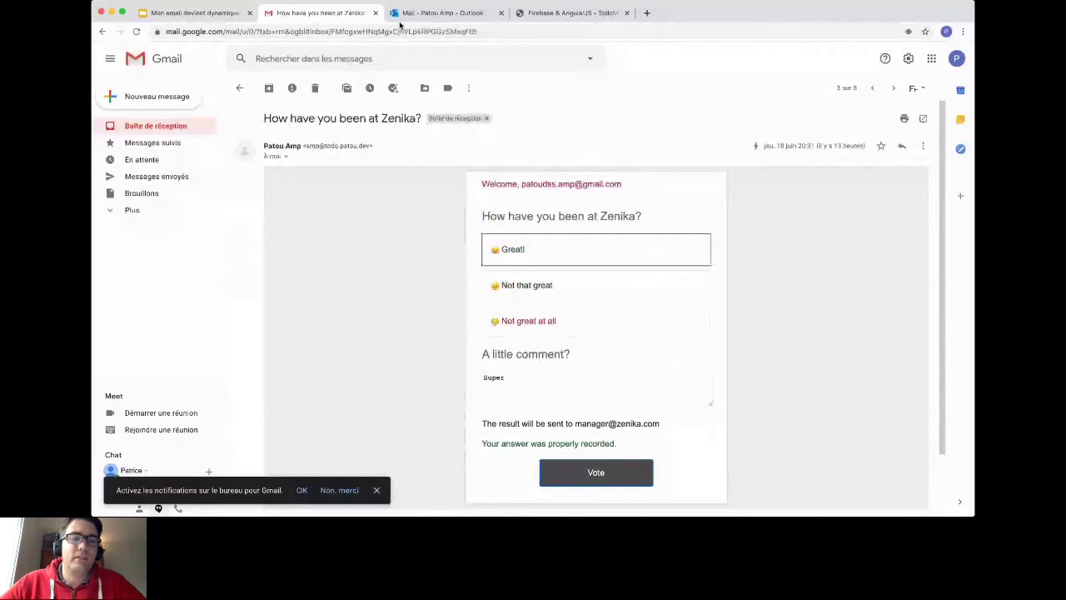
click(400, 20)
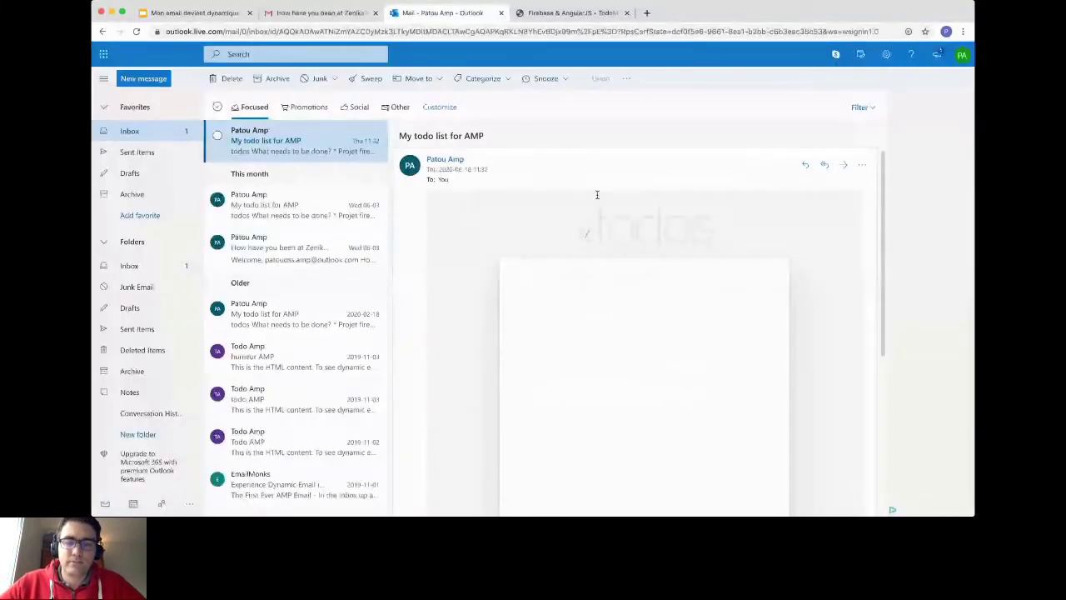
Step: Scroll through the 'My todo list for AMP' email in Outlook, then return to the Démo slide
scroll(713, 386, down, 5)
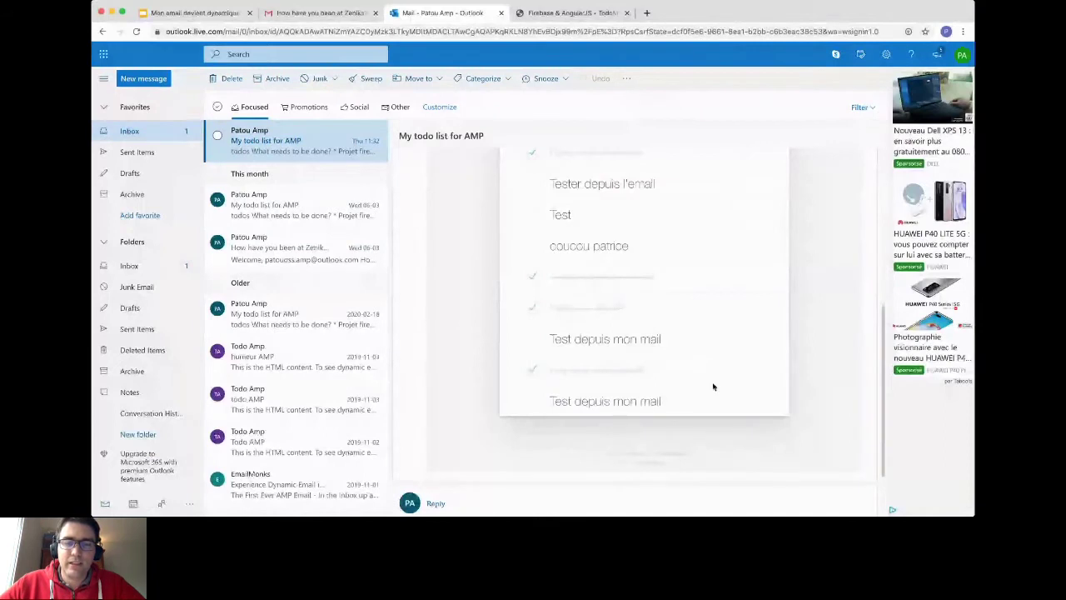
scroll(591, 350, up, 1)
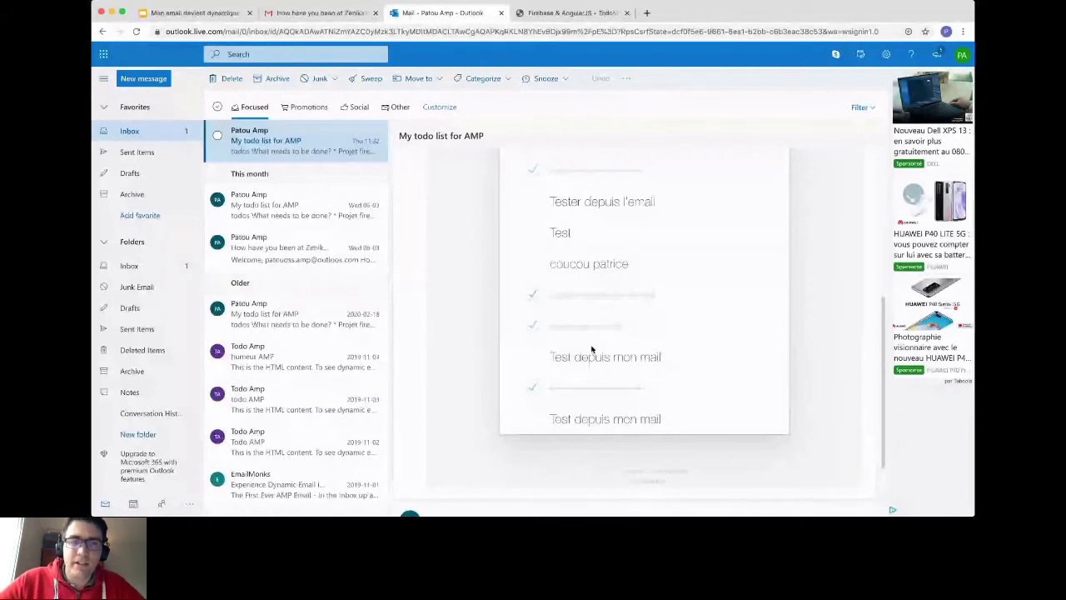
scroll(592, 350, up, 5)
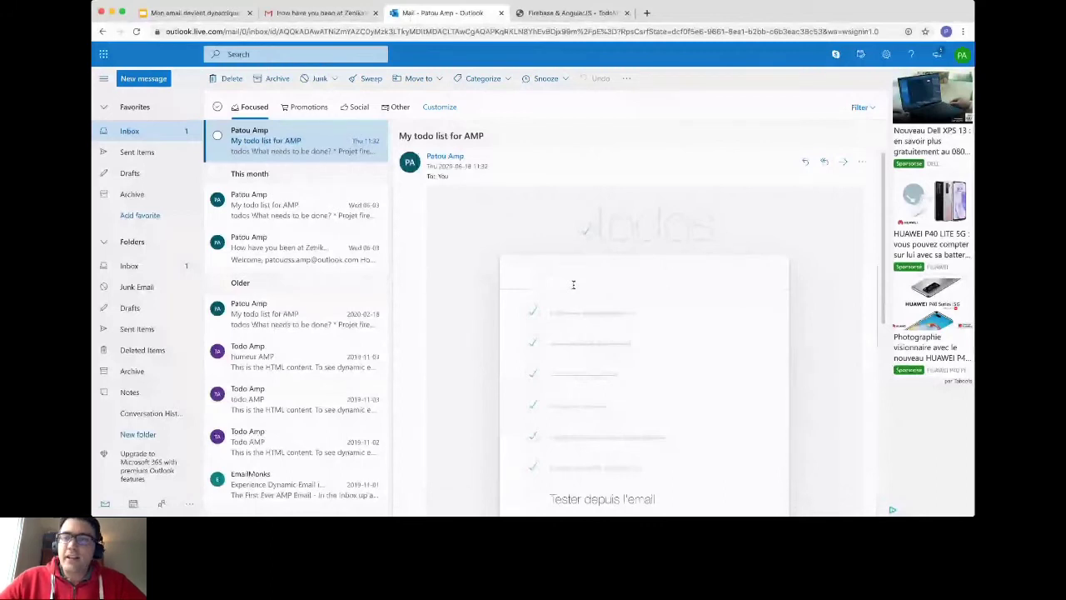
key(super+Tab)
key(Right)
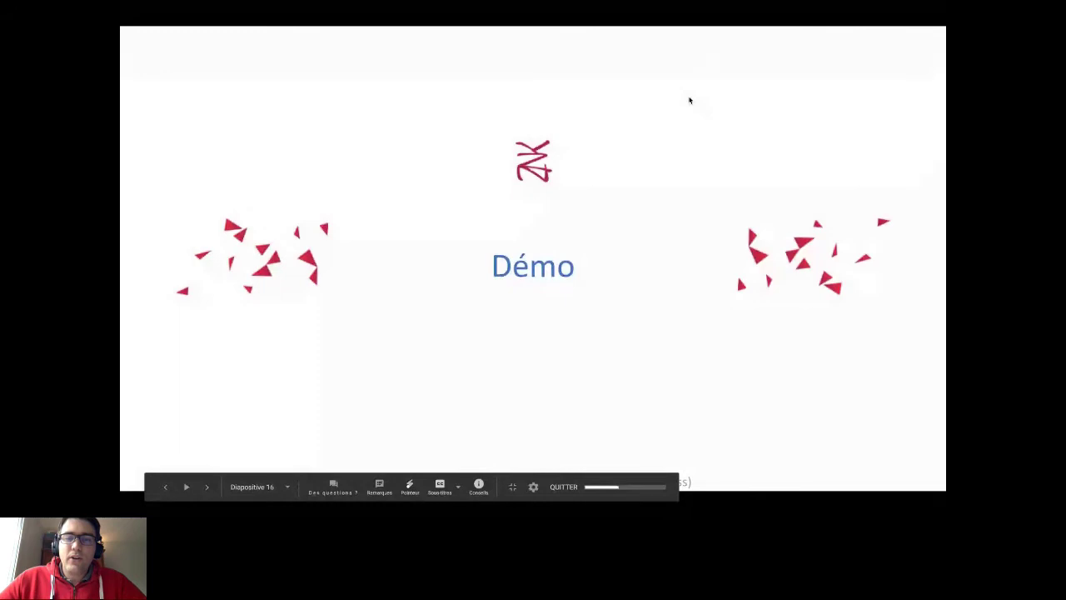
Step: Advance the slideshow from Démo to slide 17, 'AMP'
key(Right)
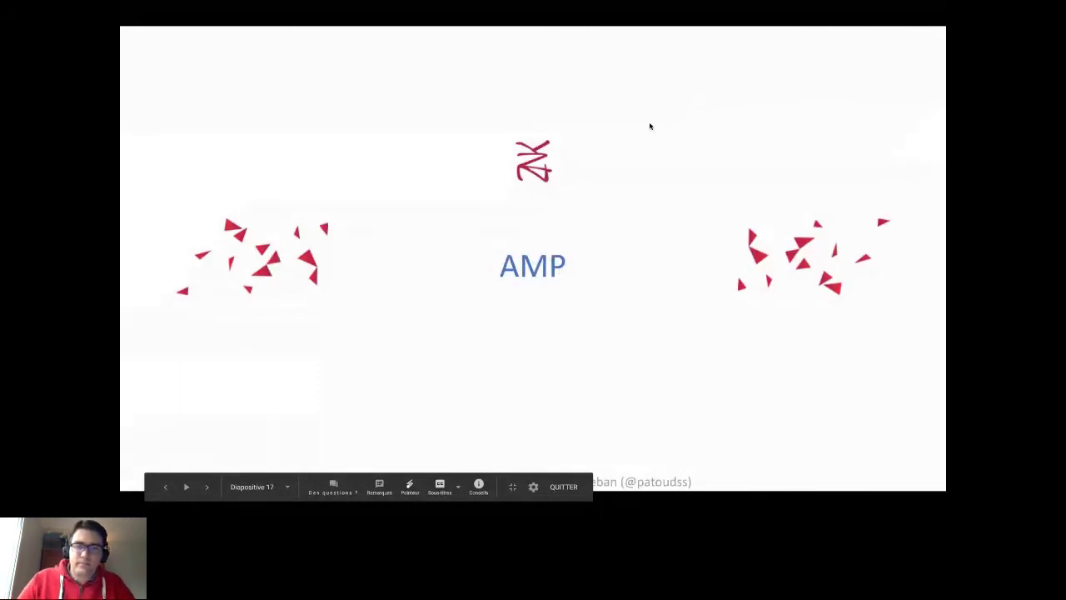